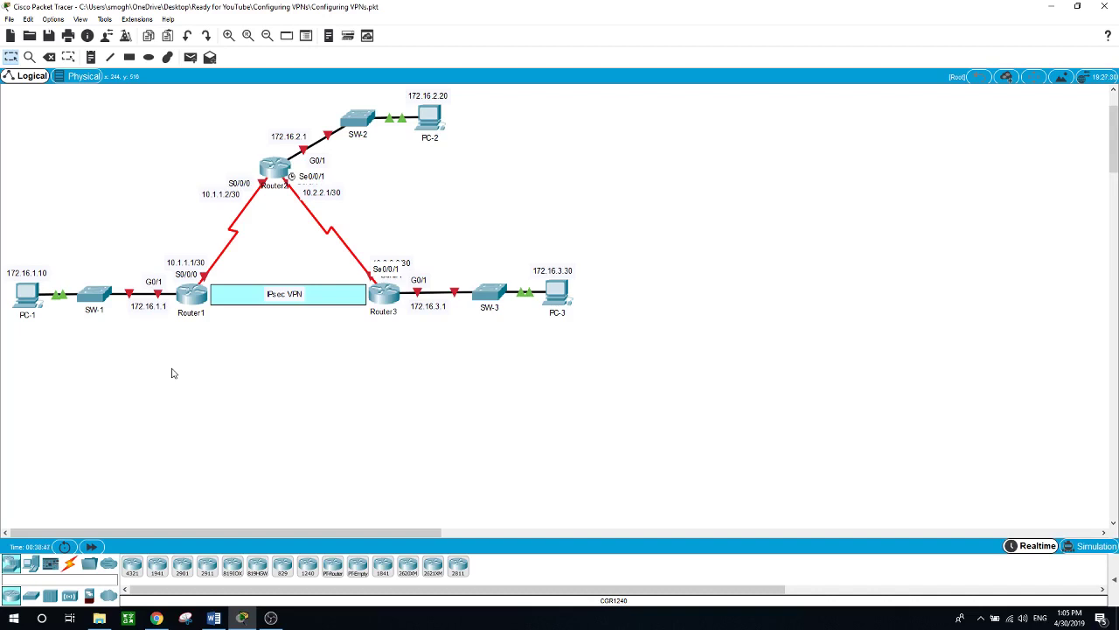
Bring OBS to the front from the Windows taskbar after presenting the Router1–Router3 IPsec topology.
{"action": "left_click", "coordinate": [271, 618]}
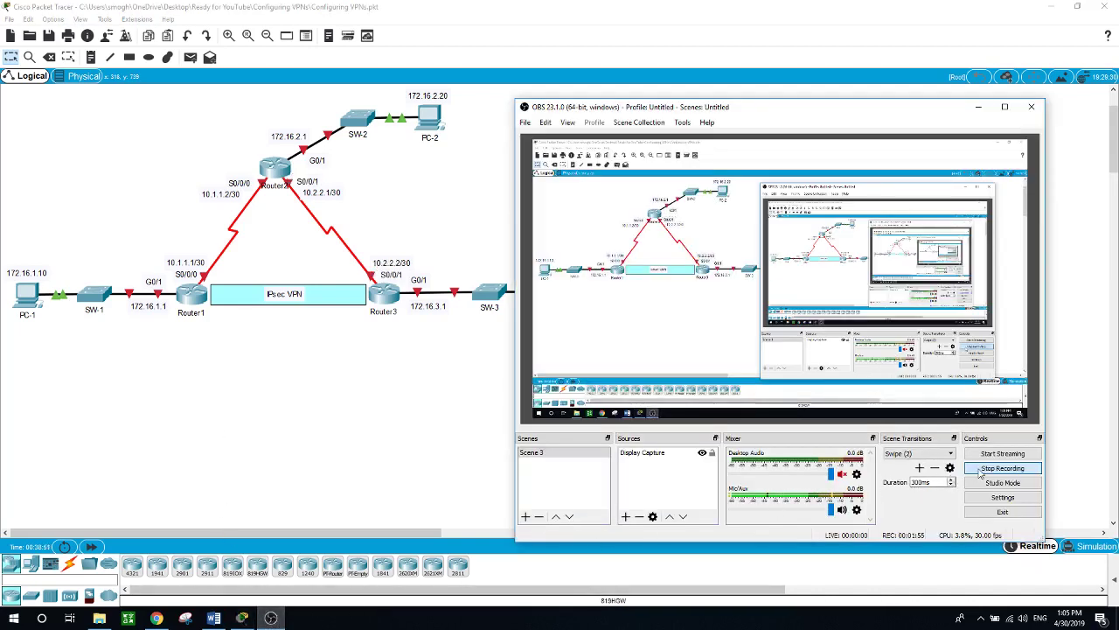